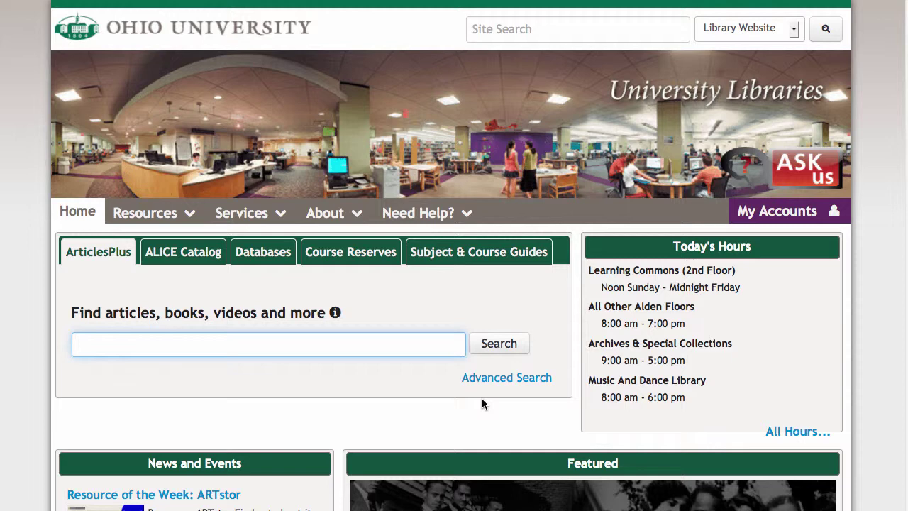
Switch the library home page search to Databases and choose Browse by Subject.
left_click(383, 311)
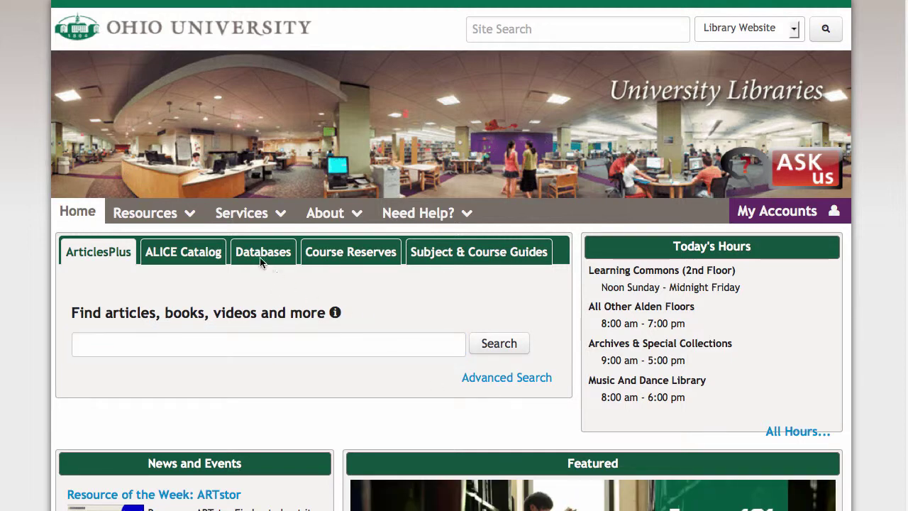
left_click(263, 257)
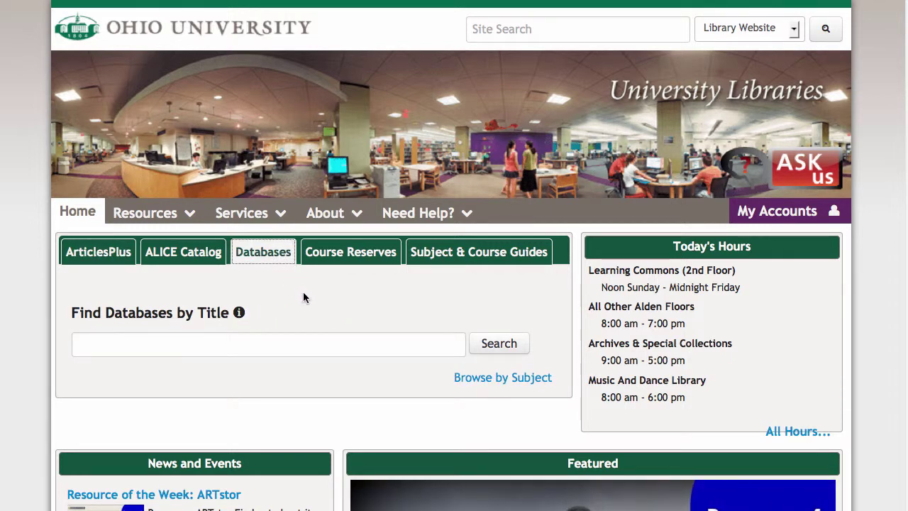
left_click(478, 379)
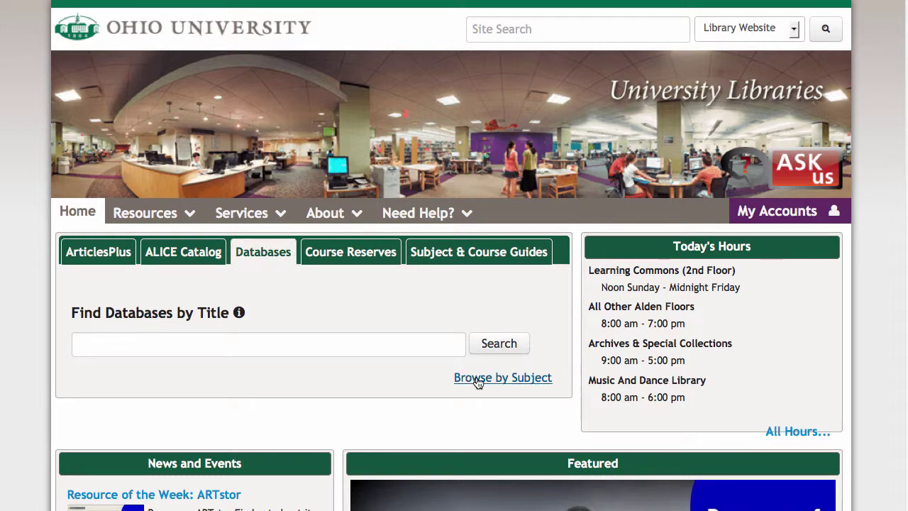
List the Communications & Journalism databases and scroll to Communication & Mass Media Complete.
scroll(476, 376, "down", 1)
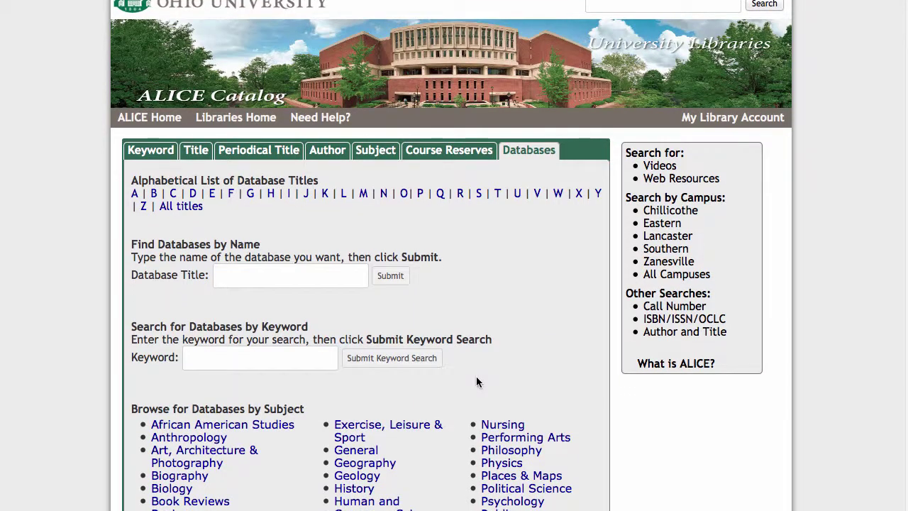
scroll(476, 383, "down", 5)
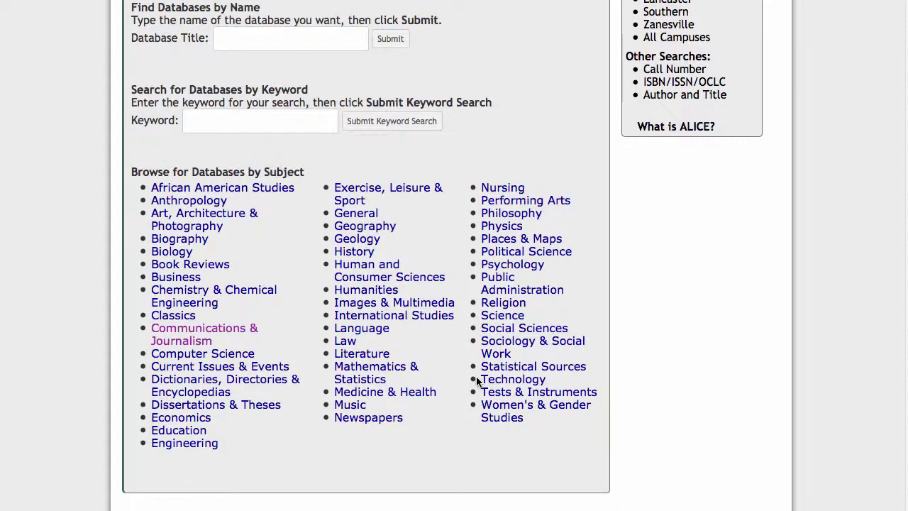
left_click(193, 334)
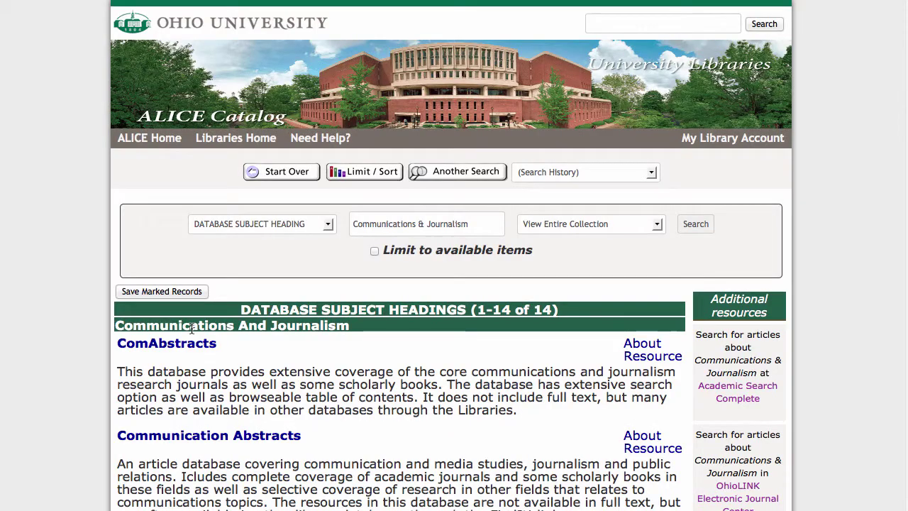
scroll(395, 380, "down", 5)
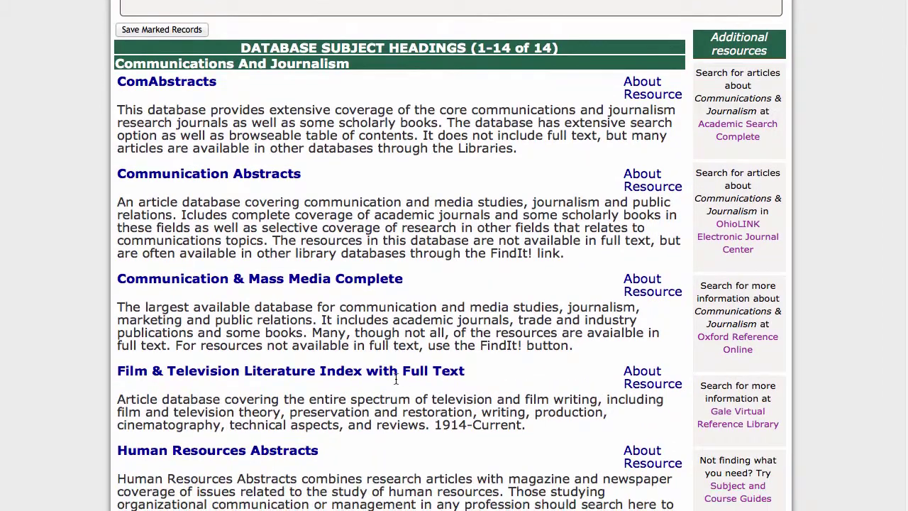
scroll(396, 380, "down", 1)
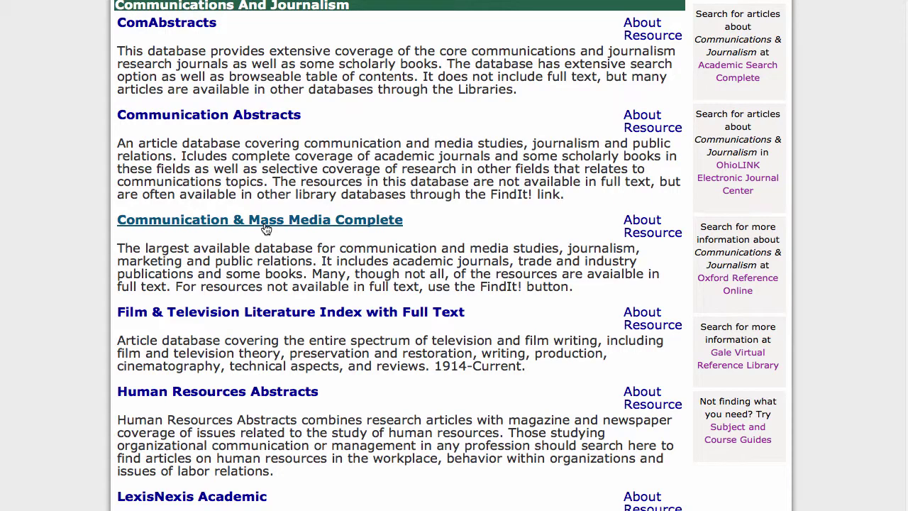
Open Communication & Mass Media Complete and search for 'gender' AND 'social media'.
left_click(264, 222)
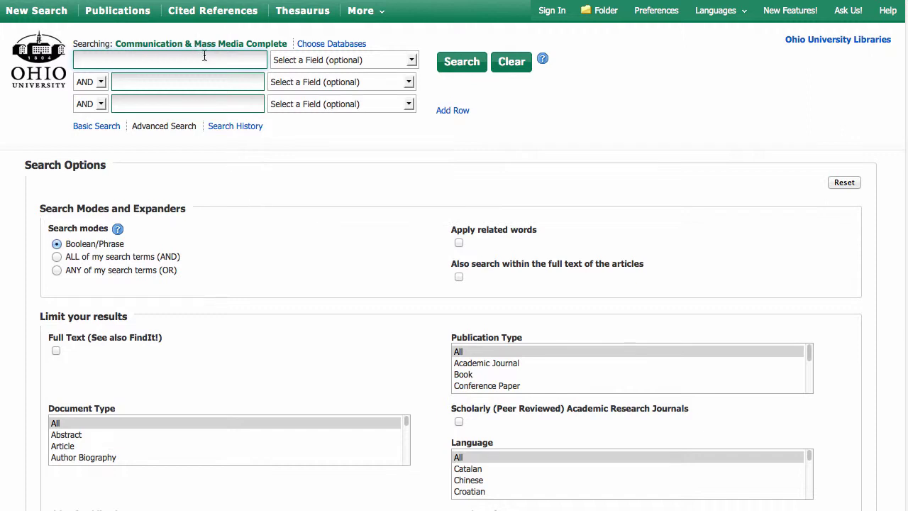
type("gender")
key("Tab")
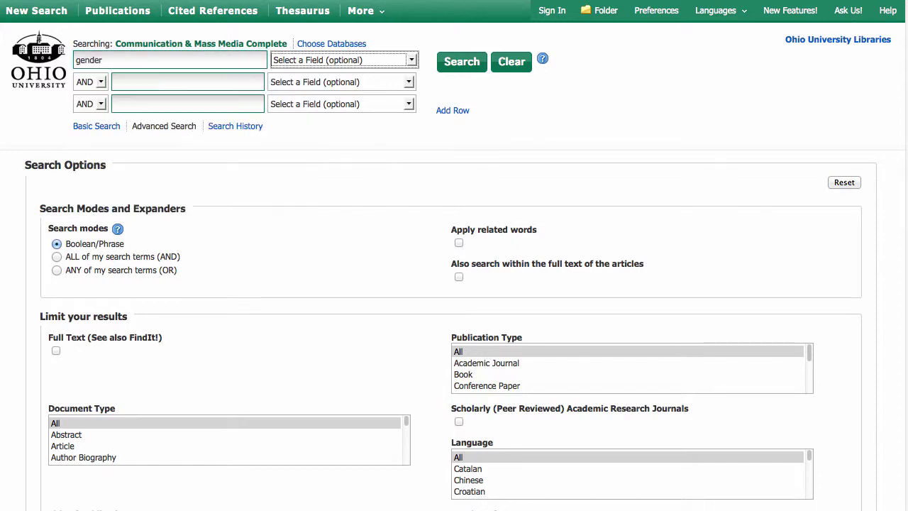
left_click(149, 82)
type("social media")
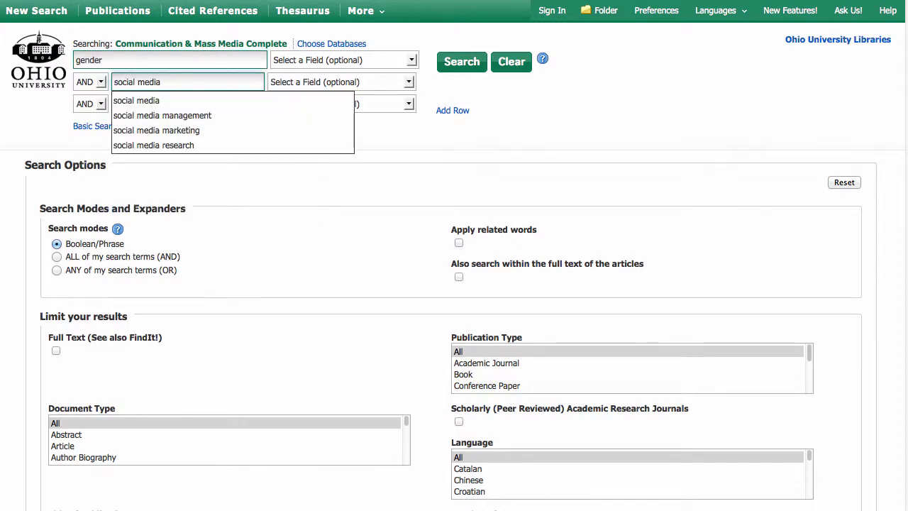
key("Tab")
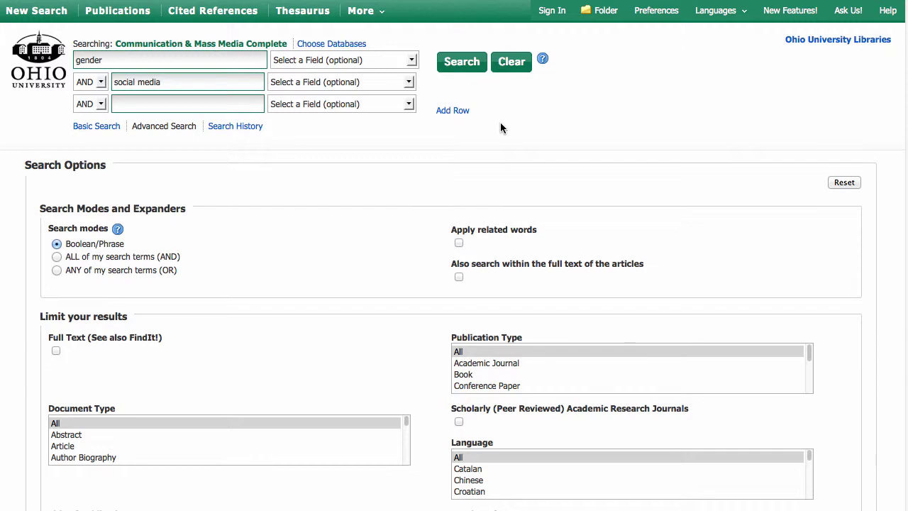
left_click(461, 71)
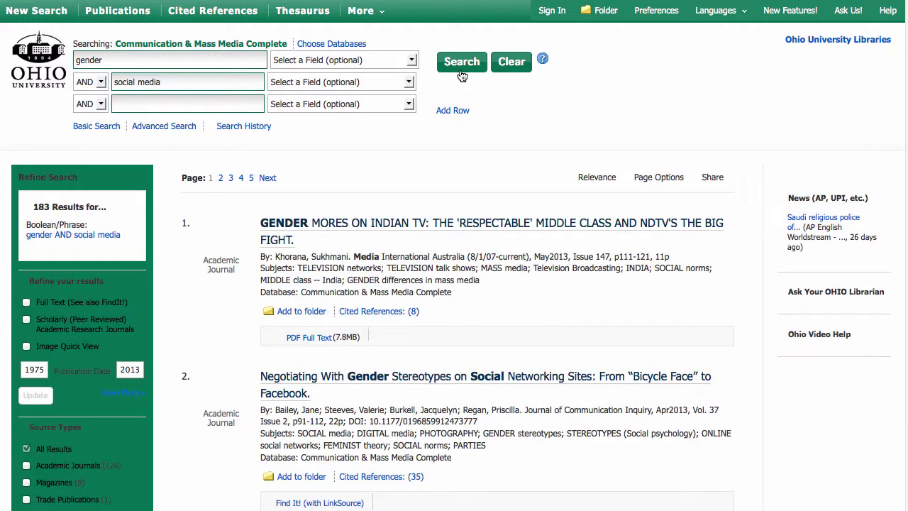
Limit the results to Scholarly (Peer Reviewed) Academic Research Journals.
scroll(409, 119, "down", 3)
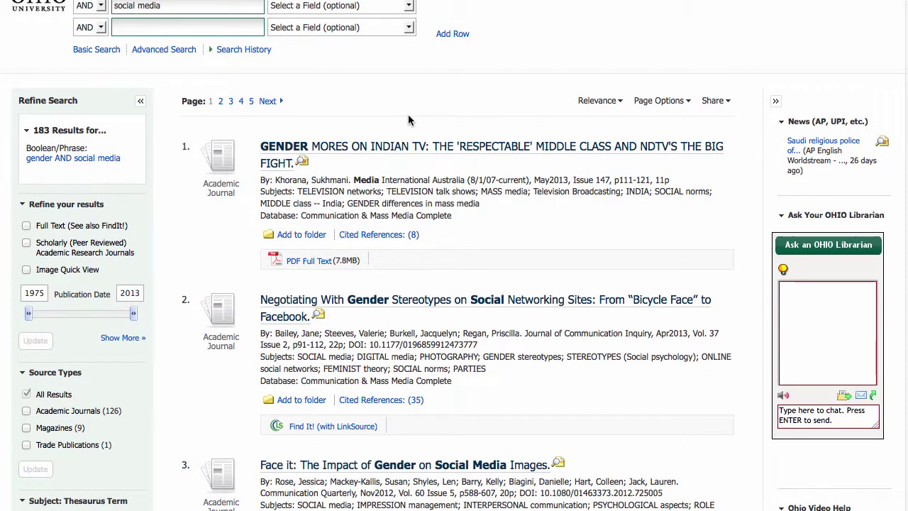
scroll(408, 114, "down", 1)
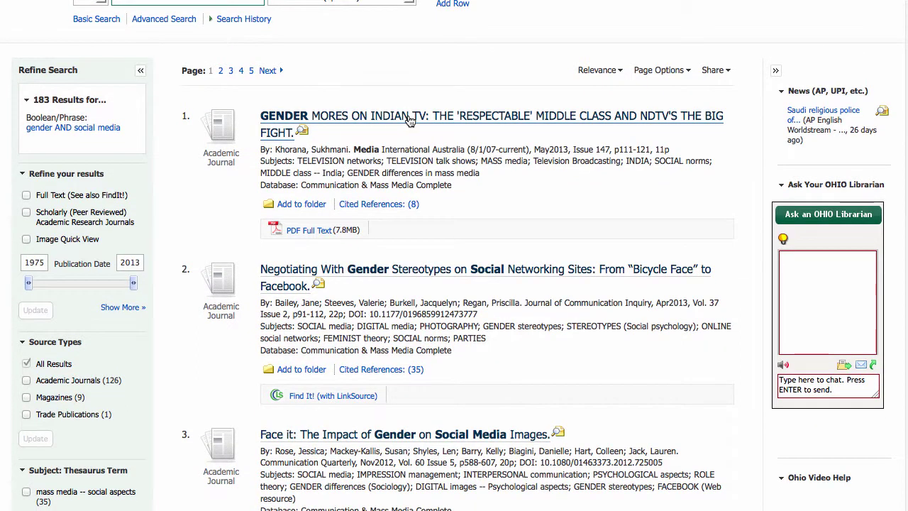
left_click(27, 211)
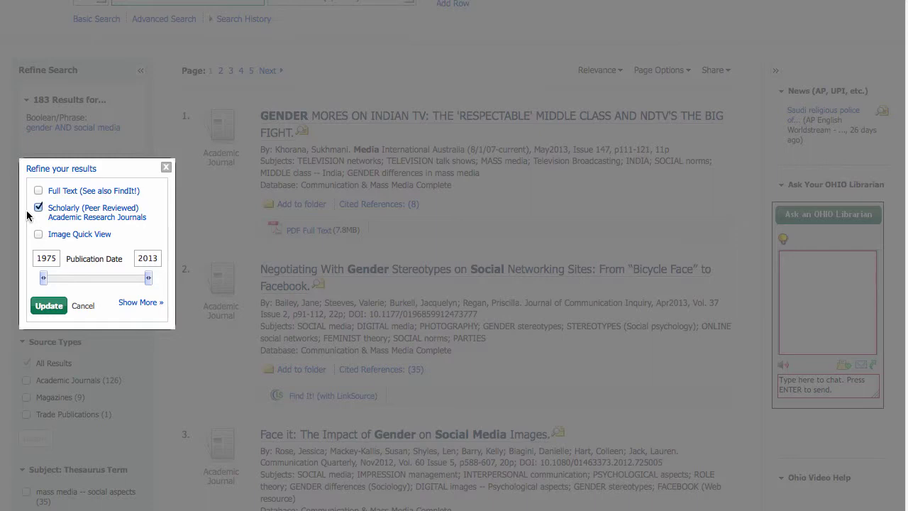
left_click(47, 302)
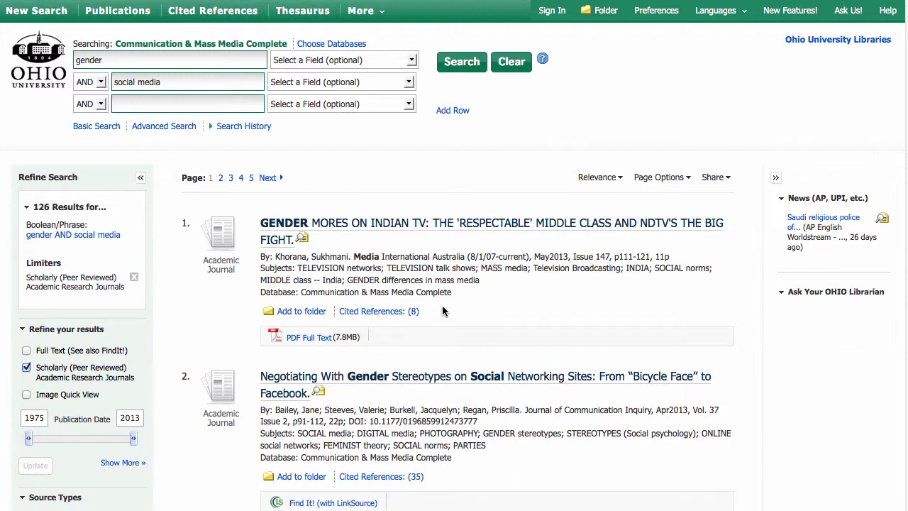
Change the publication date range to 2000–2013, leaving 112 results.
scroll(442, 309, "down", 1)
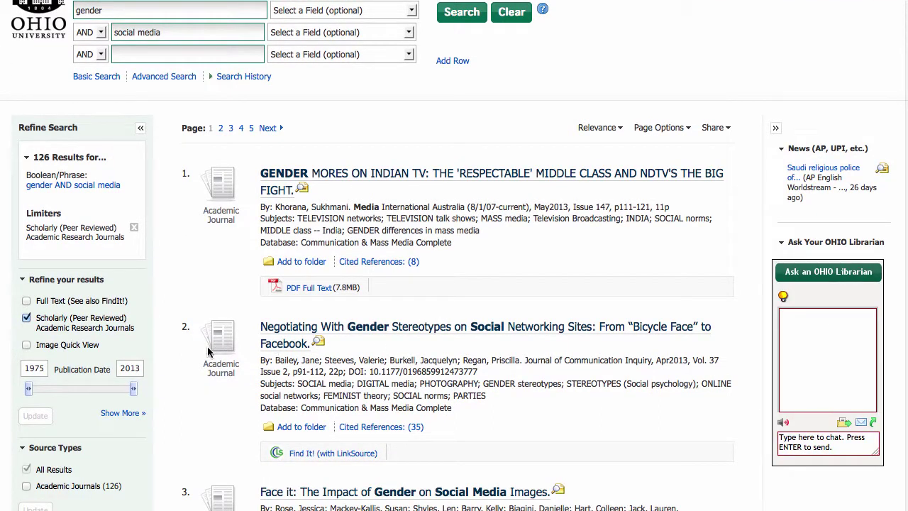
left_click(31, 374)
double_click(47, 364)
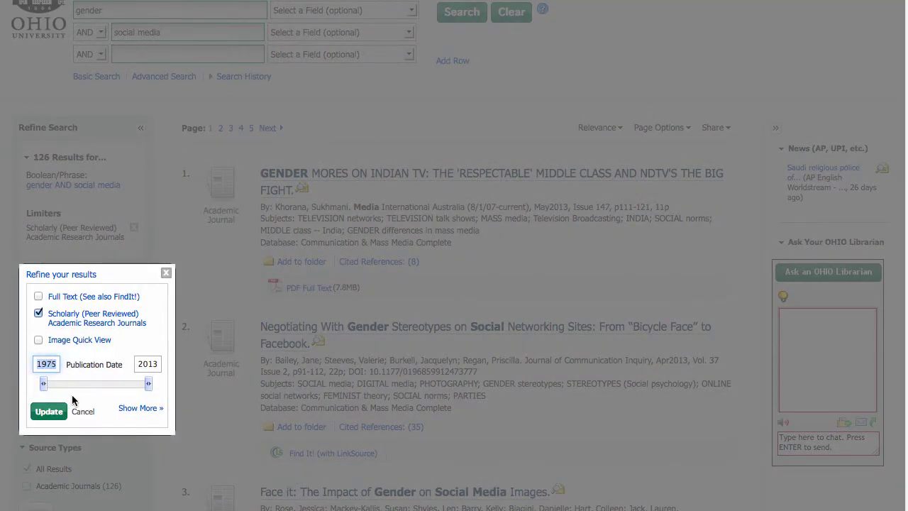
type("2000")
left_click(49, 409)
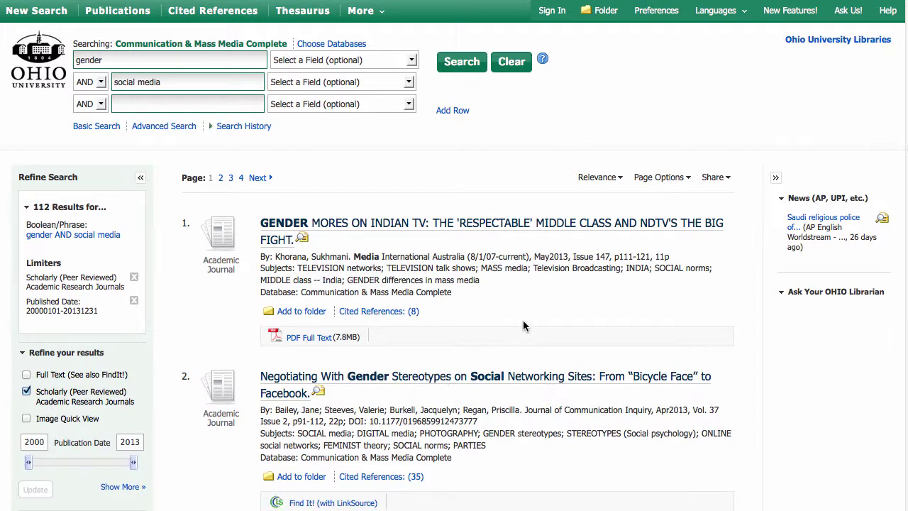
Open result 3, 'Face it: The Impact of Gender on Social Media Images.', in Detailed Record view.
scroll(524, 326, "down", 2)
scroll(524, 325, "down", 5)
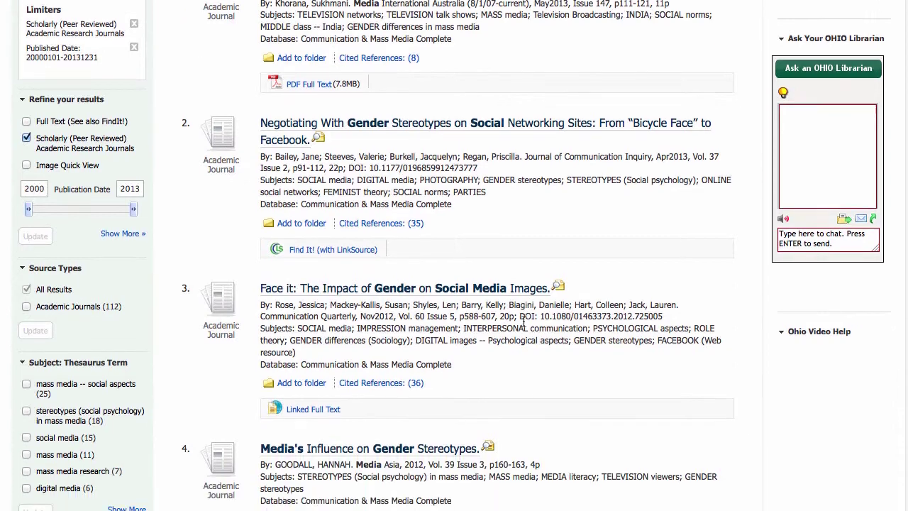
scroll(497, 349, "down", 2)
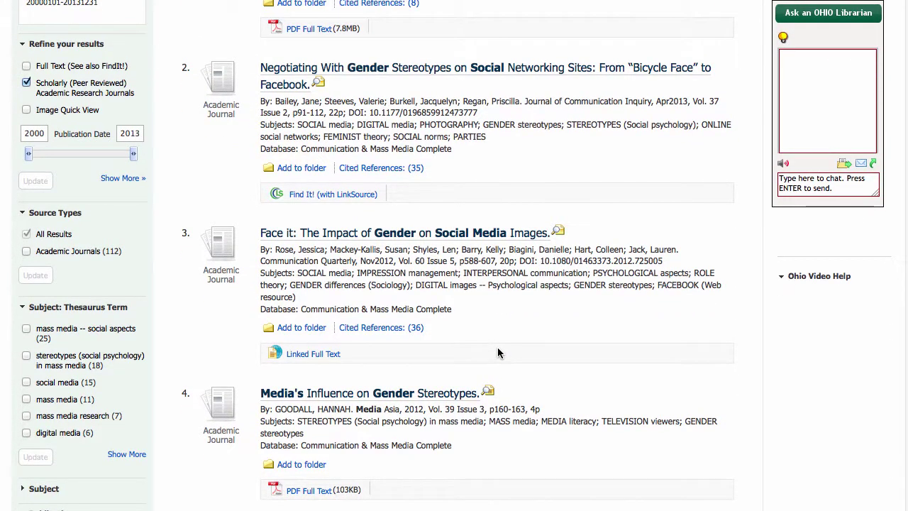
scroll(497, 353, "down", 1)
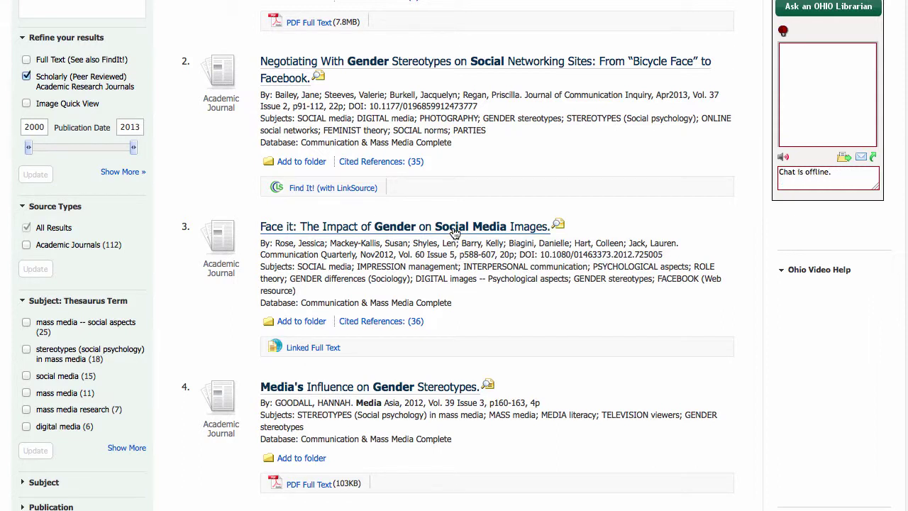
left_click(454, 228)
scroll(452, 226, "down", 3)
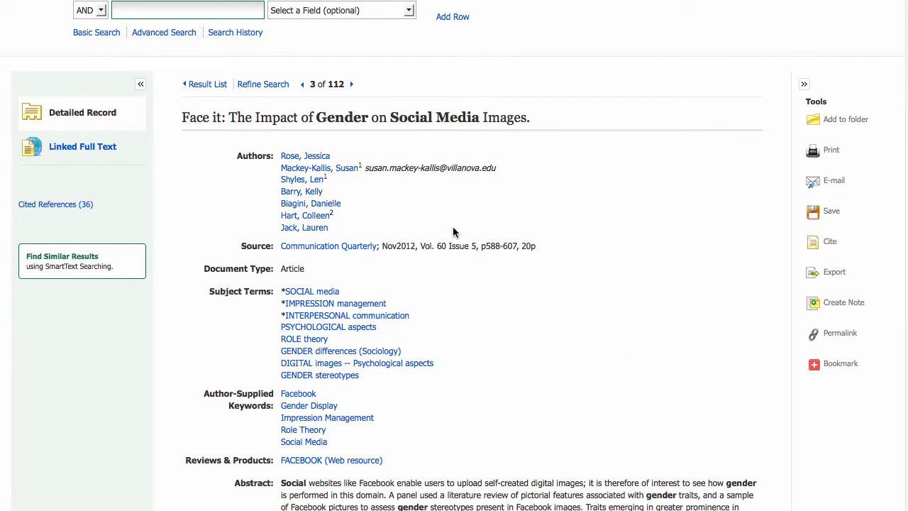
scroll(453, 232, "down", 1)
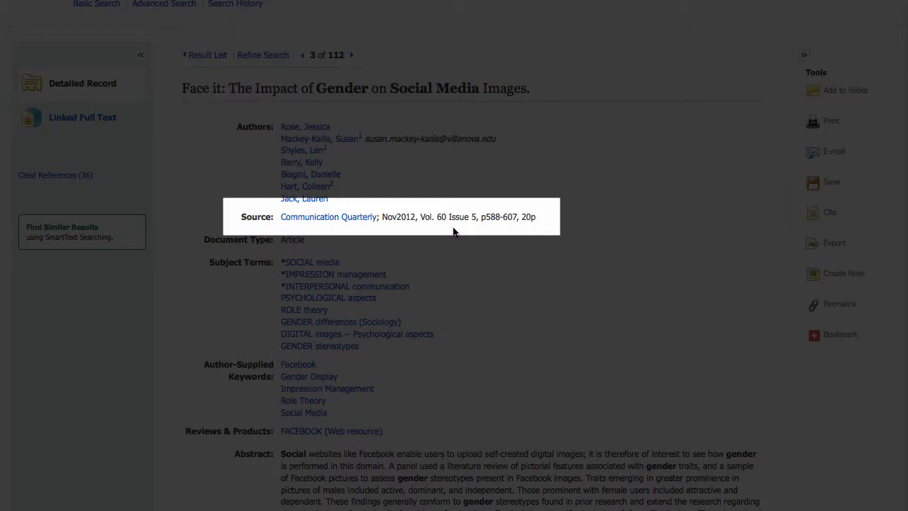
scroll(453, 228, "down", 1)
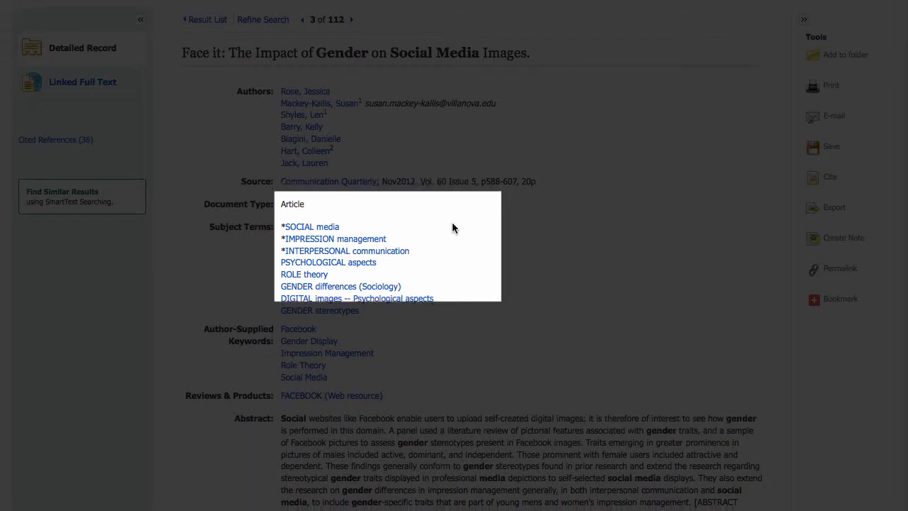
scroll(453, 228, "down", 1)
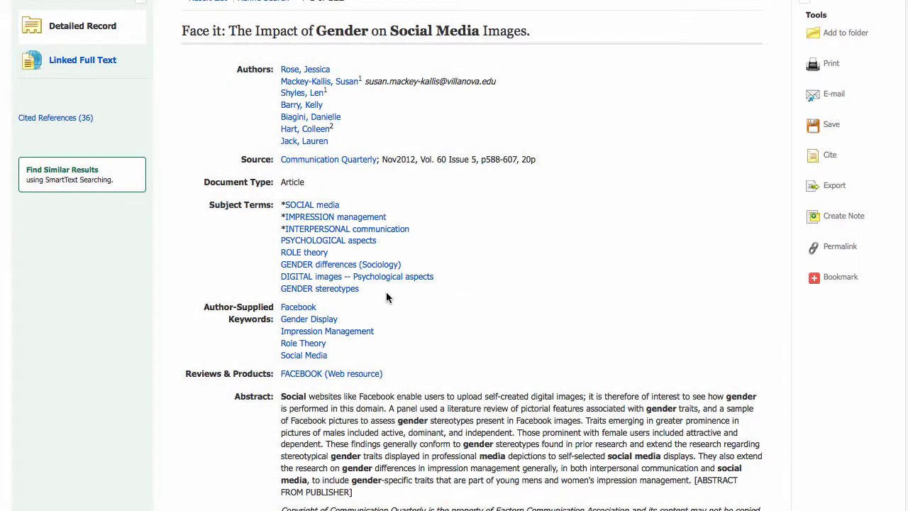
scroll(387, 296, "down", 2)
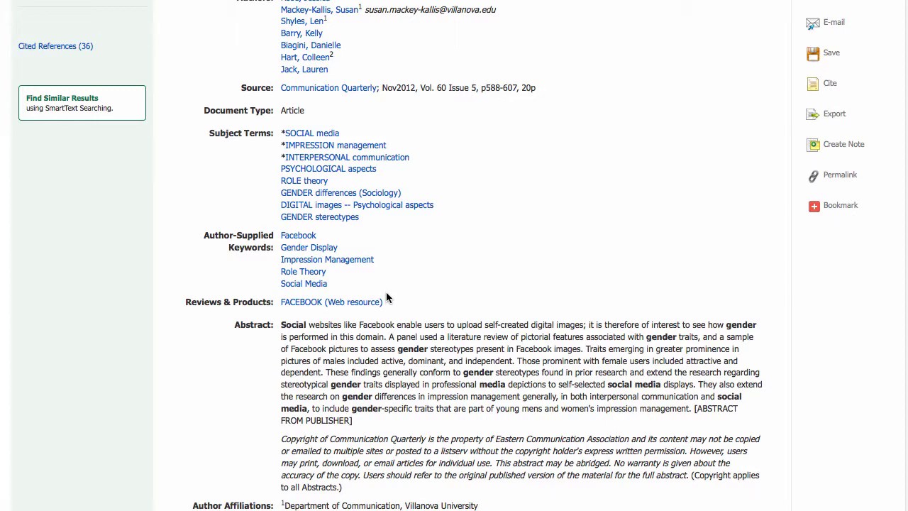
scroll(386, 297, "up", 4)
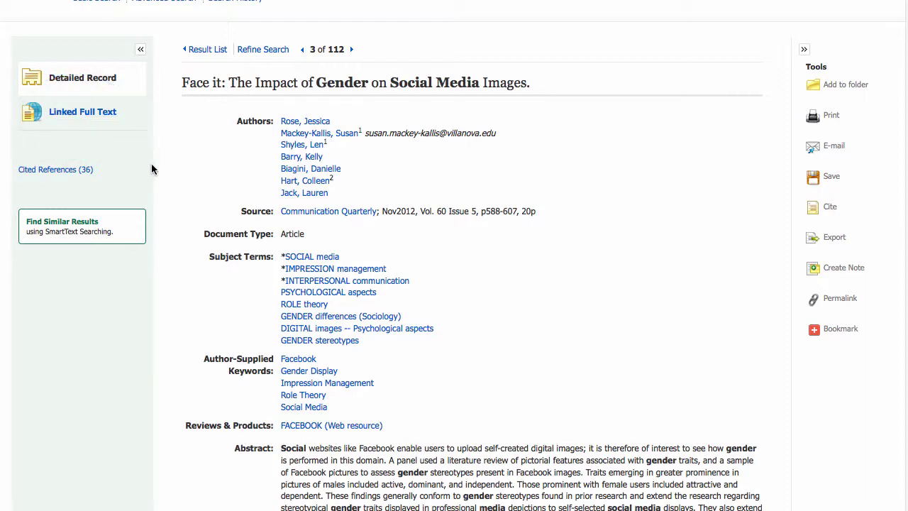
scroll(150, 164, "up", 3)
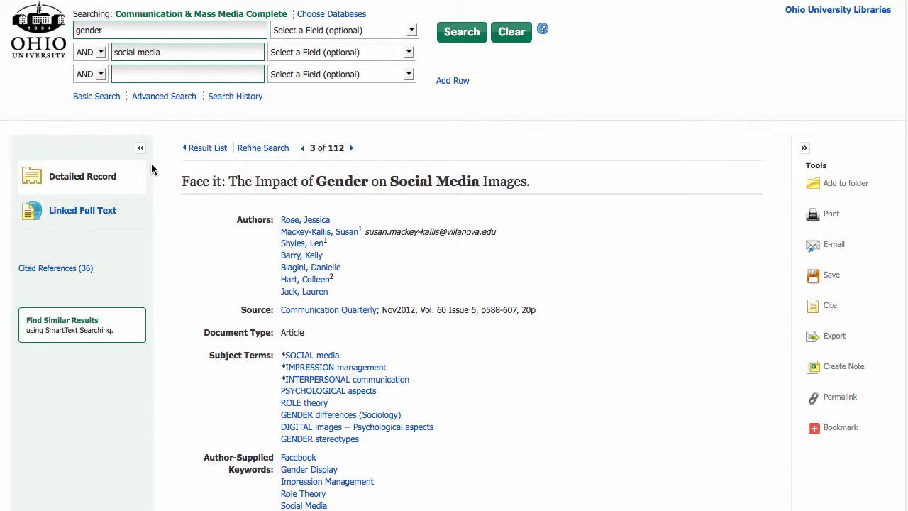
Return to the result list and open the record for result 5, 'MEAN GIRLS?'.
left_click(198, 157)
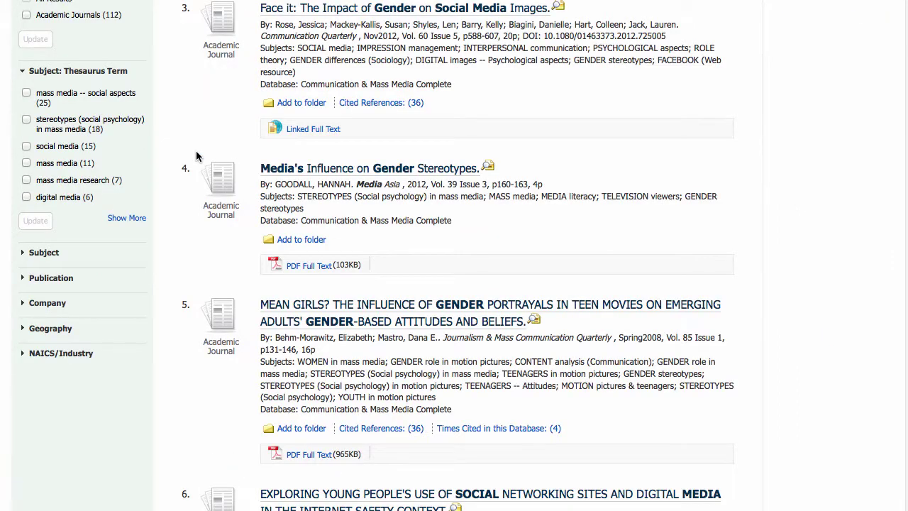
scroll(197, 156, "down", 2)
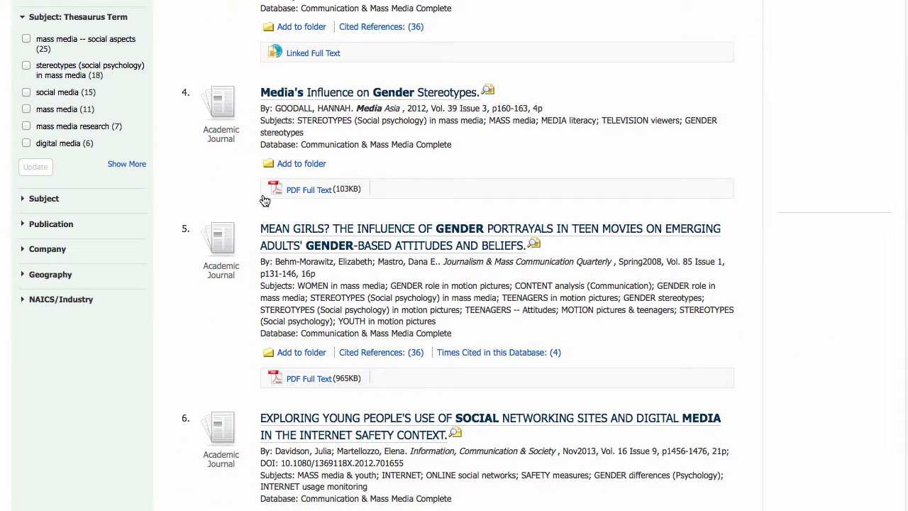
left_click(281, 233)
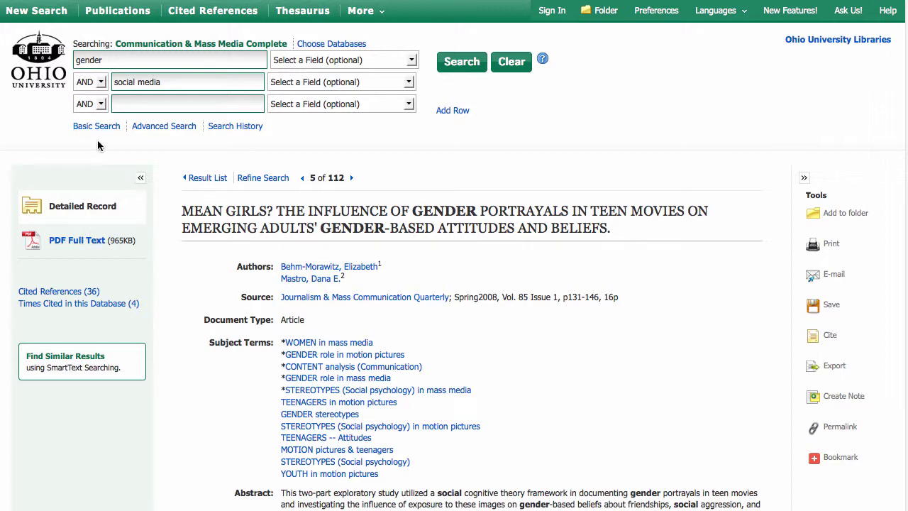
Go back to the results and open result 12 on longitudinal gender and age bias.
left_click(198, 178)
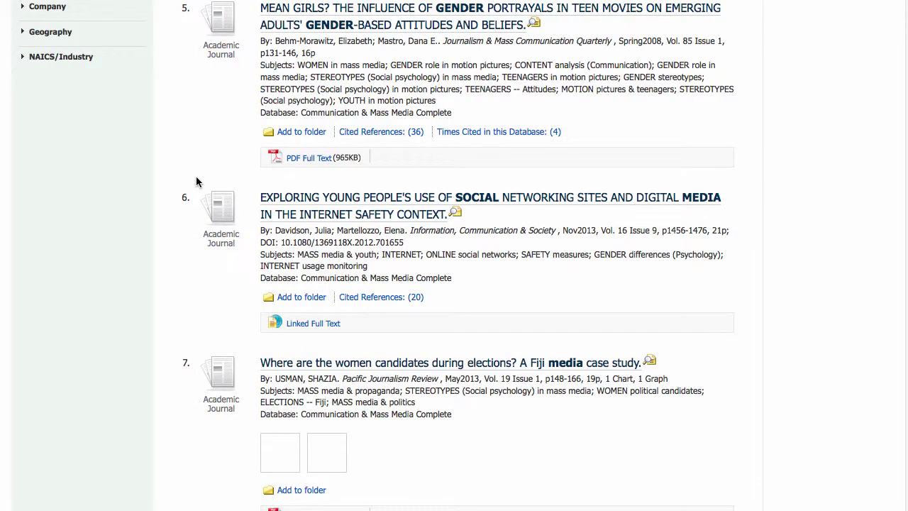
scroll(365, 265, "down", 3)
scroll(365, 265, "down", 9)
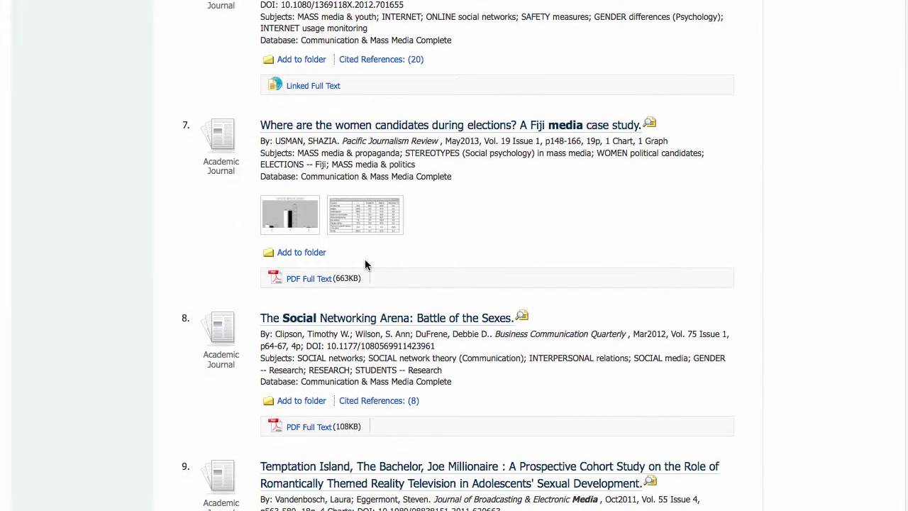
scroll(365, 260, "down", 4)
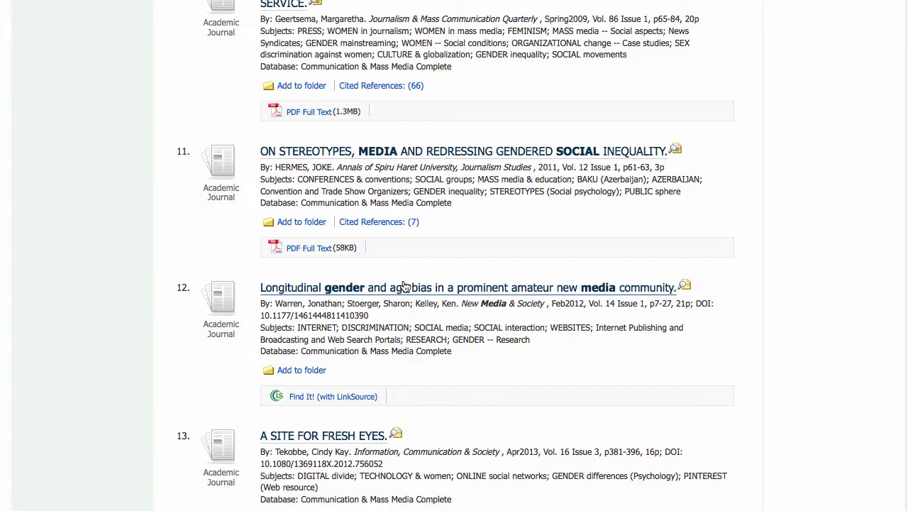
left_click(405, 285)
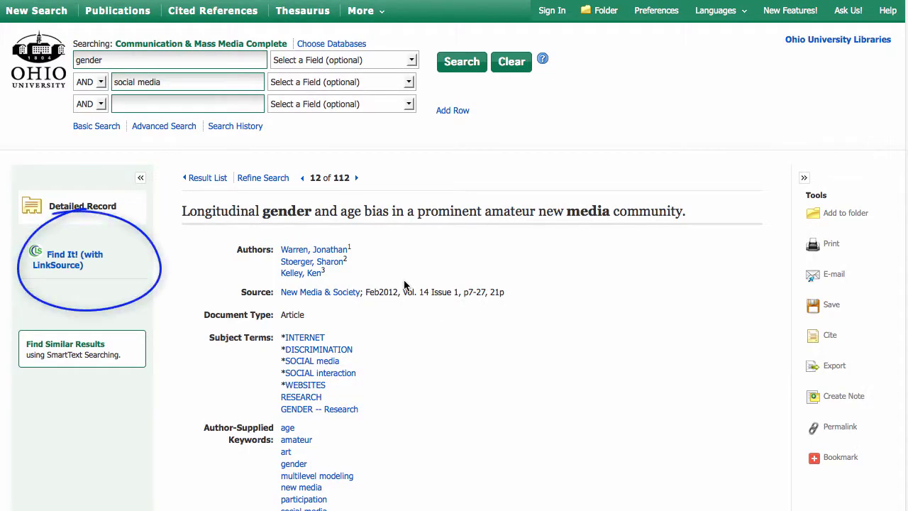
Use Find It! to reach the article at the OhioLINK Electronic Journal Center.
left_click(87, 267)
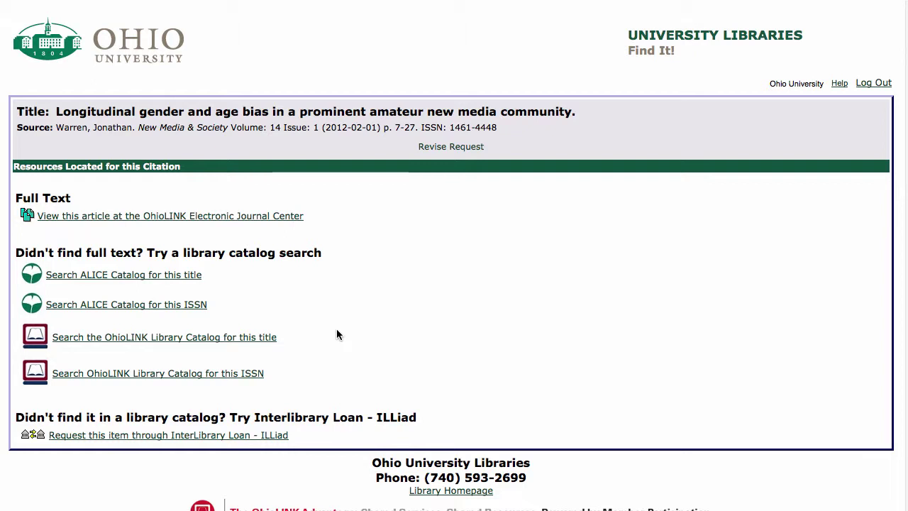
left_click(226, 218)
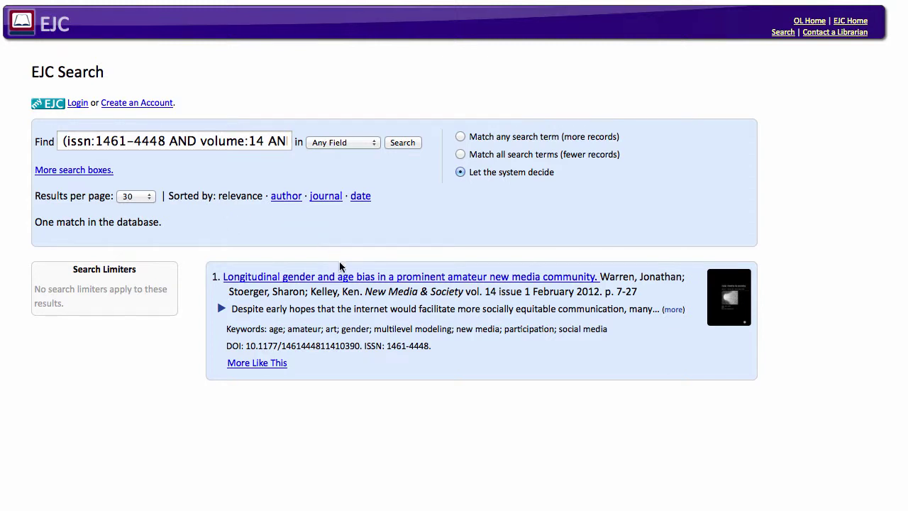
Open the article's EJC page with its PDF Full Text link, then return to EBSCOhost.
left_click(346, 281)
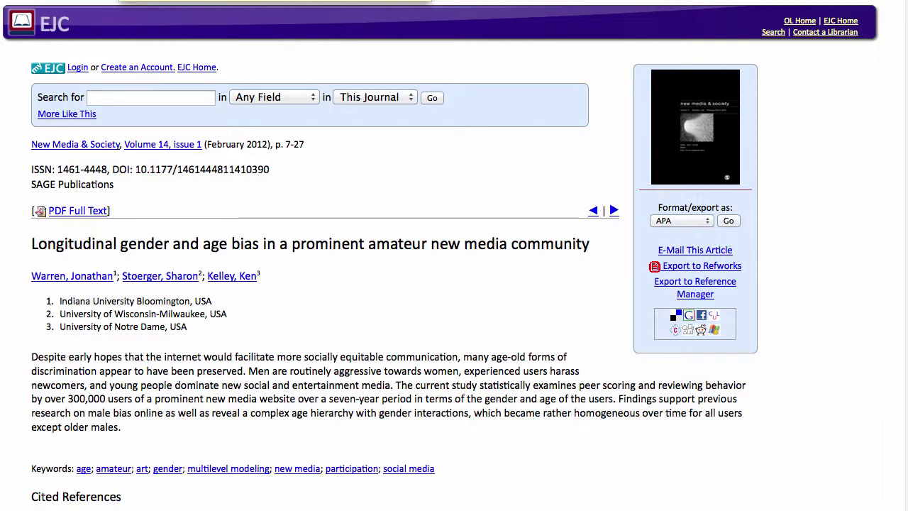
left_click(120, 7)
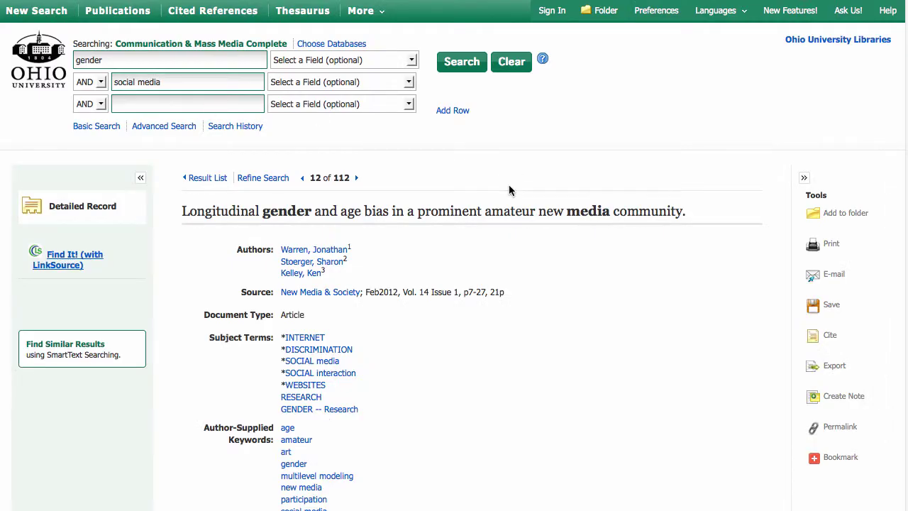
scroll(508, 190, "down", 1)
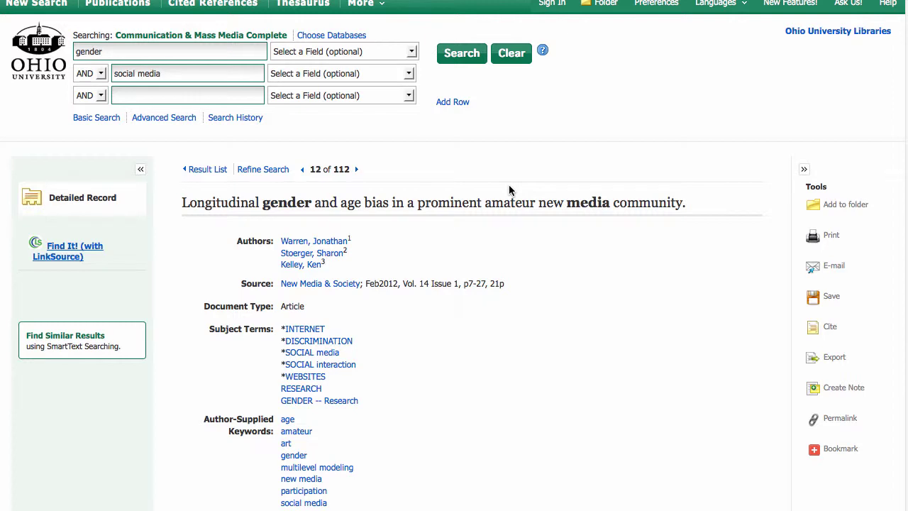
scroll(509, 184, "down", 2)
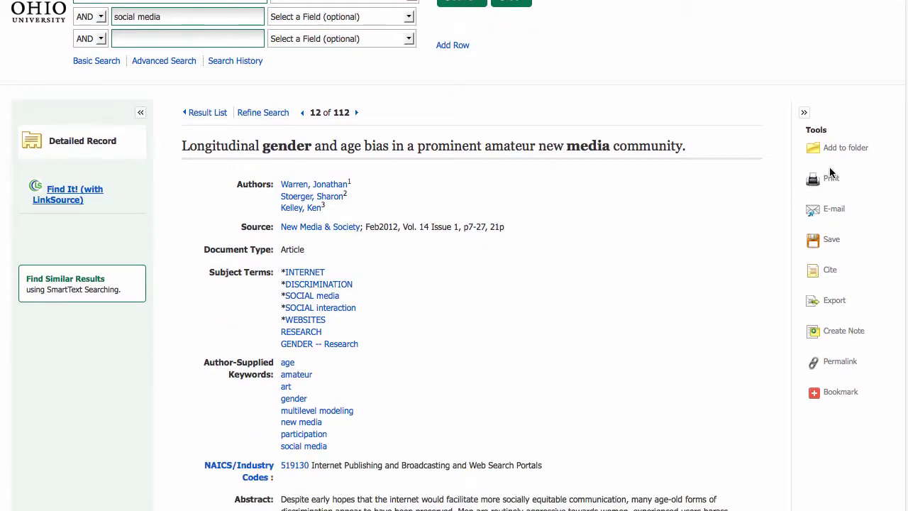